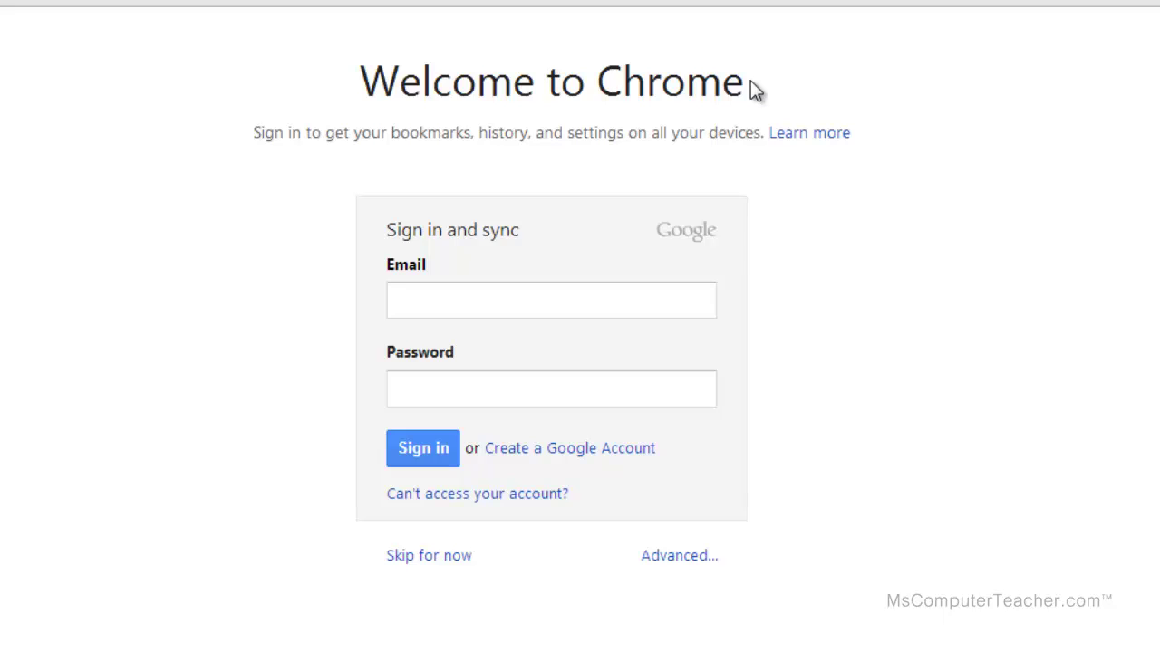
Load gmail.com from the address bar.
left_click(551, 294)
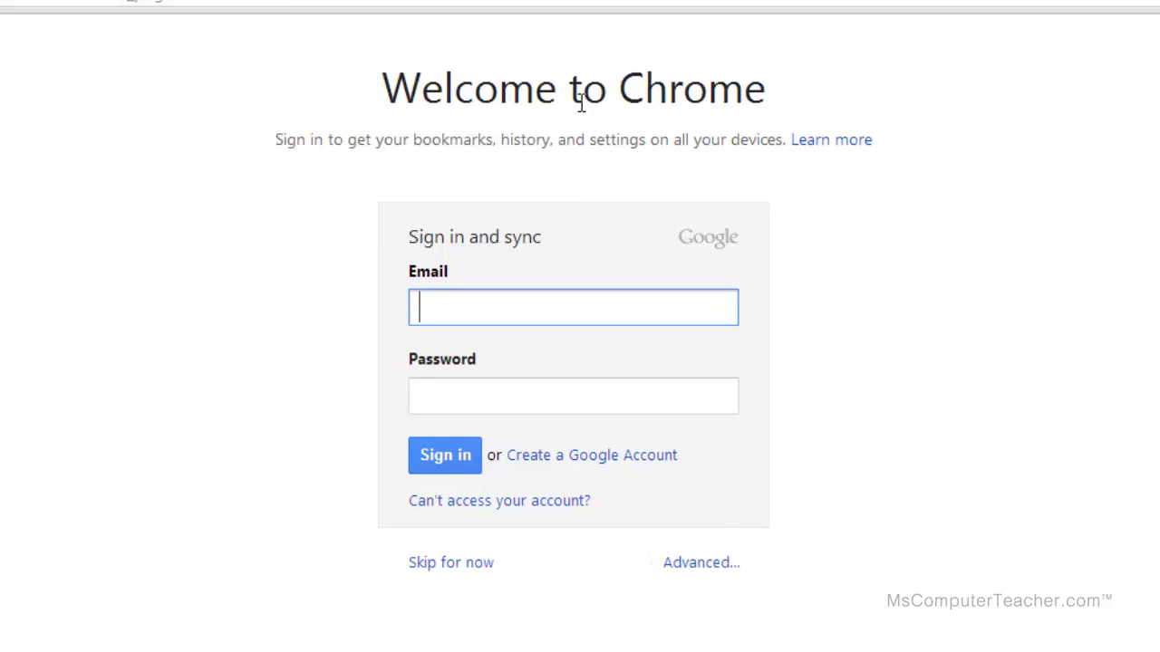
left_click(638, 42)
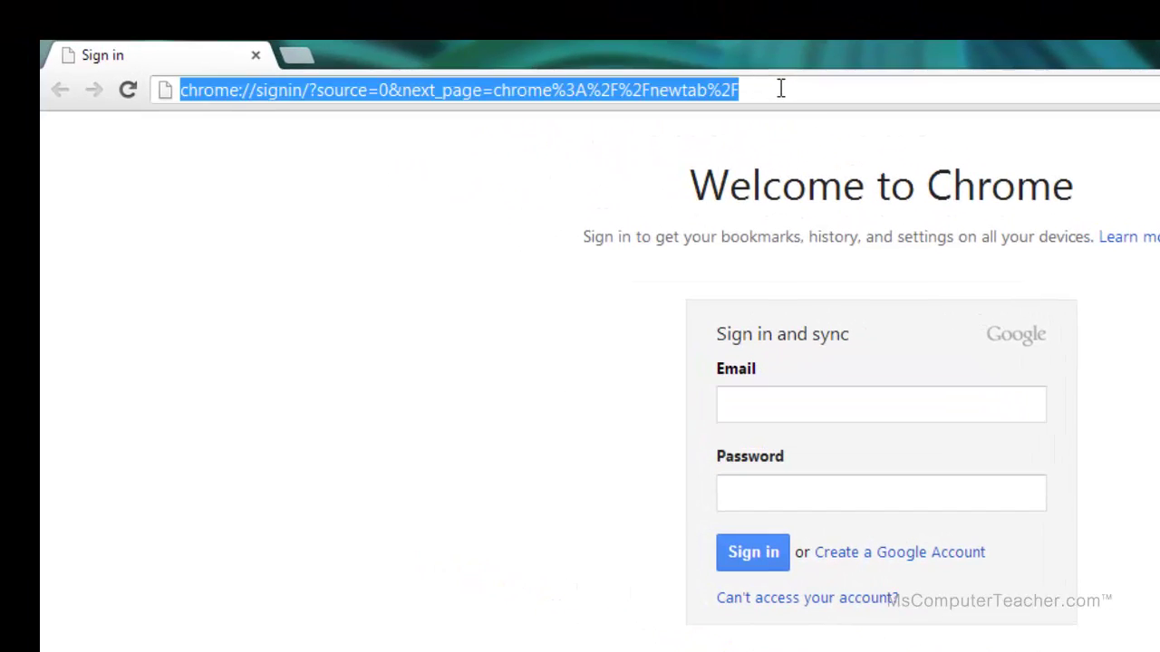
type("gmail.com")
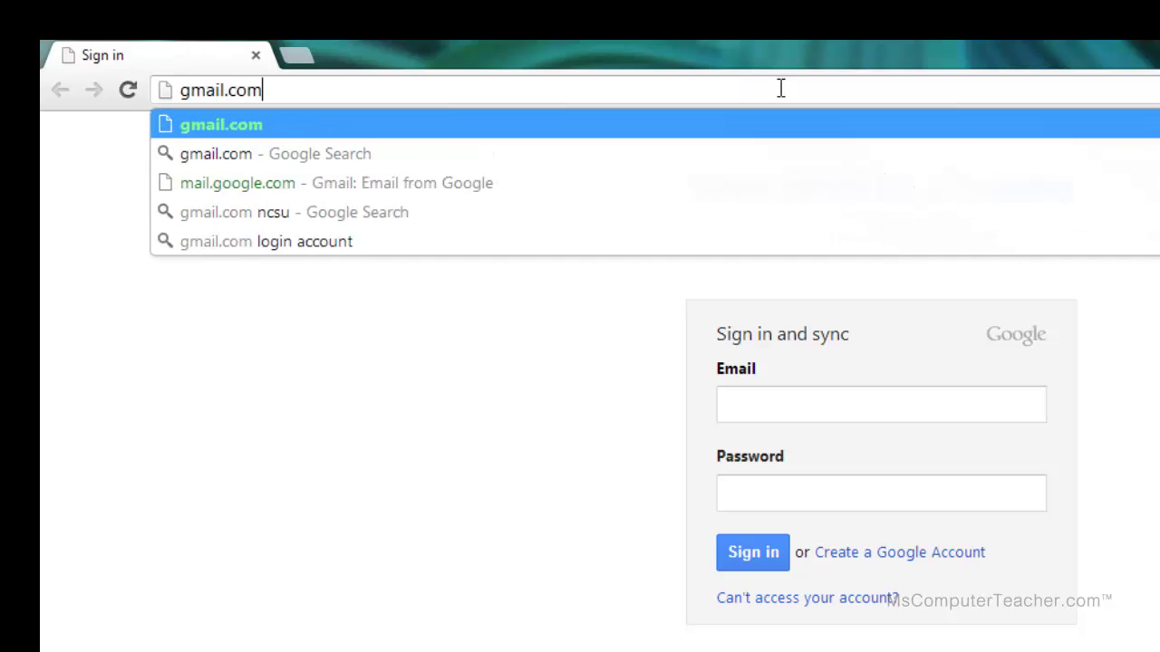
key("Return")
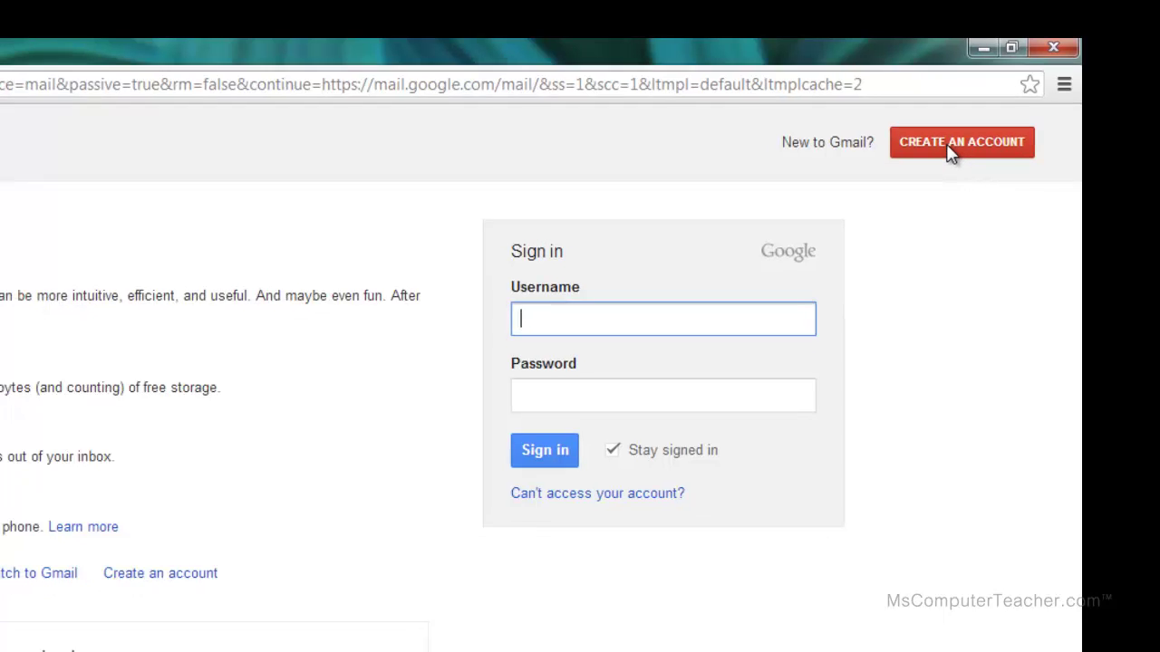
Start creating a new Google Account and scroll through the empty sign-up form's fields.
left_click(945, 151)
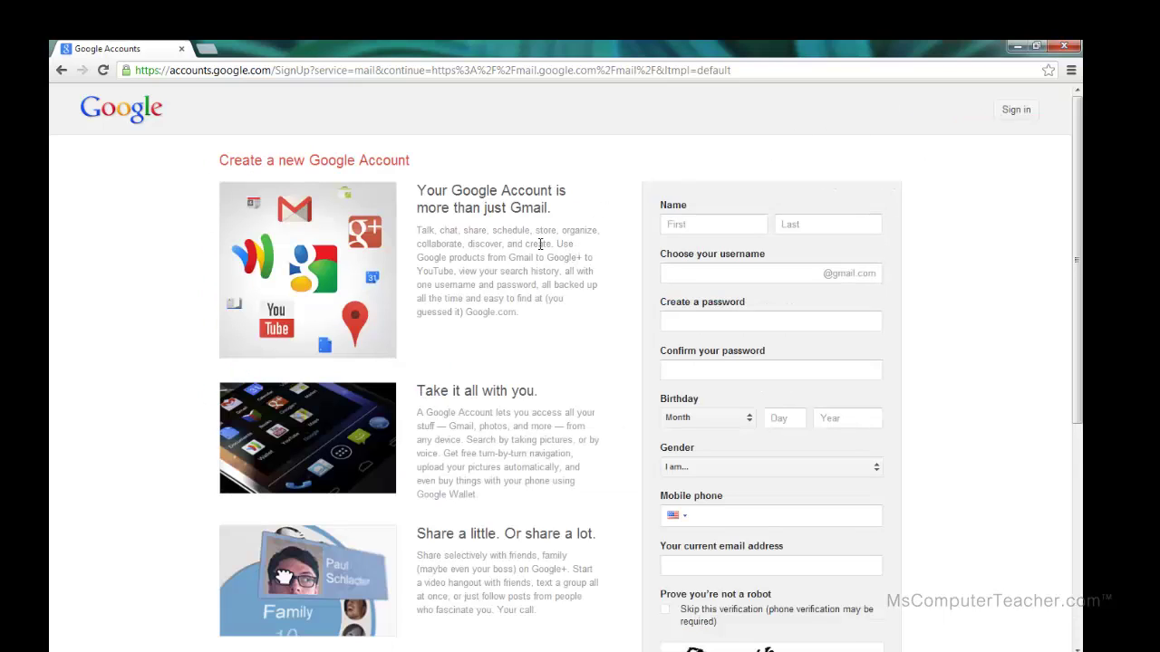
scroll(541, 244, "down", 1)
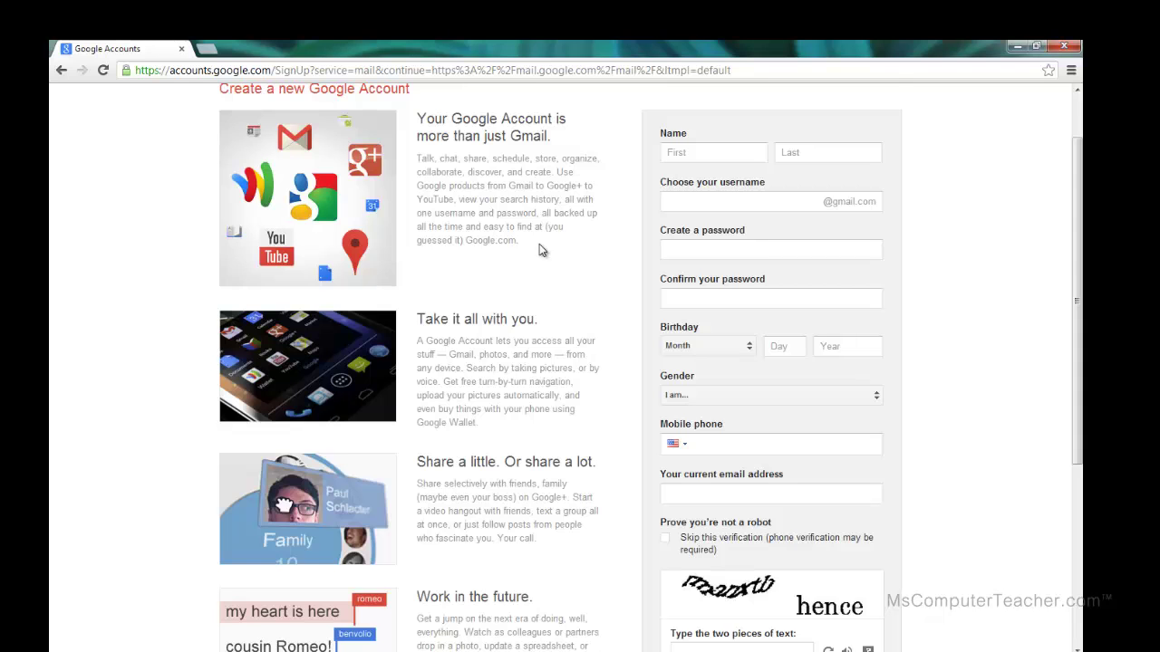
scroll(540, 244, "down", 6)
scroll(539, 244, "up", 6)
scroll(539, 250, "up", 1)
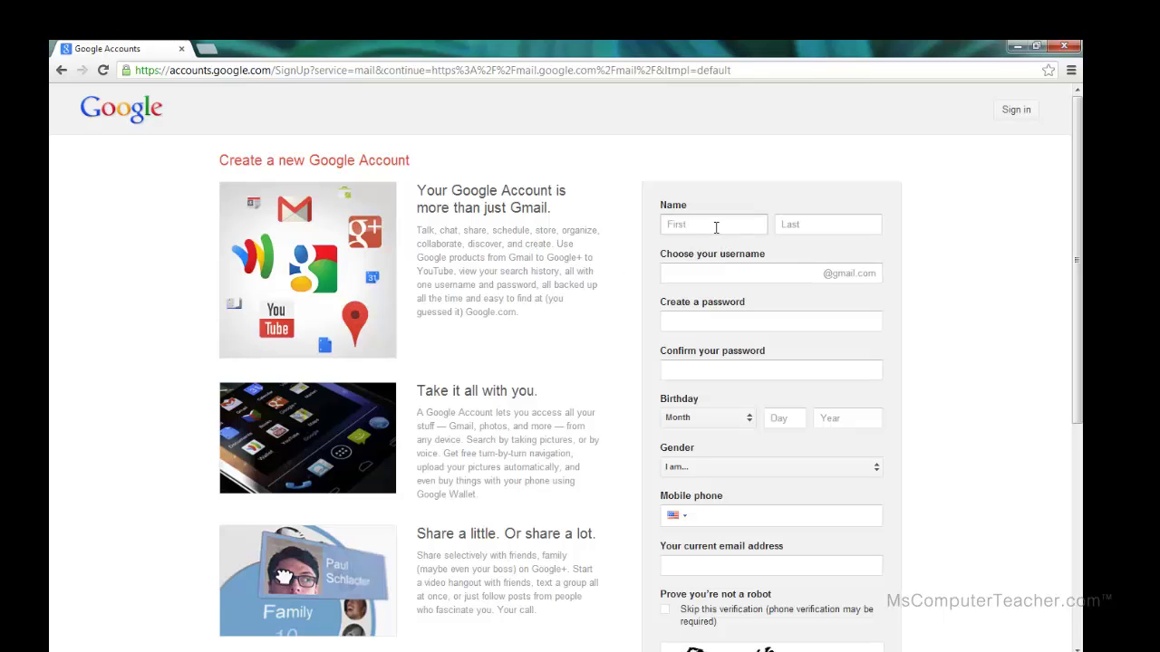
scroll(743, 362, "down", 4)
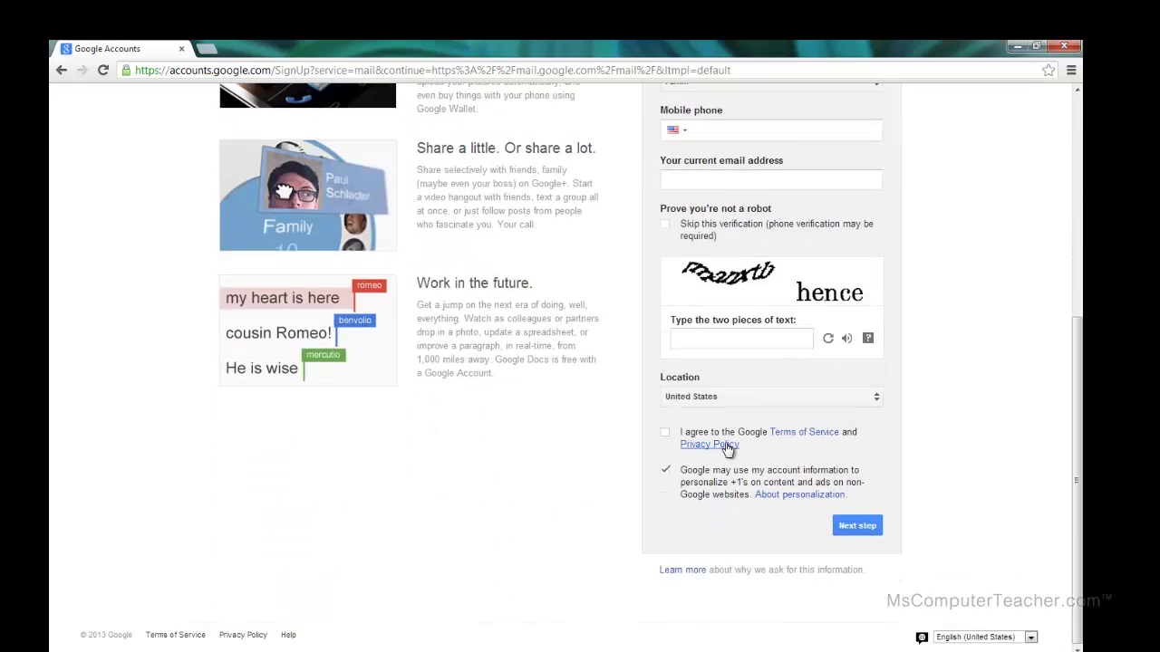
scroll(727, 435, "up", 4)
left_click(725, 197)
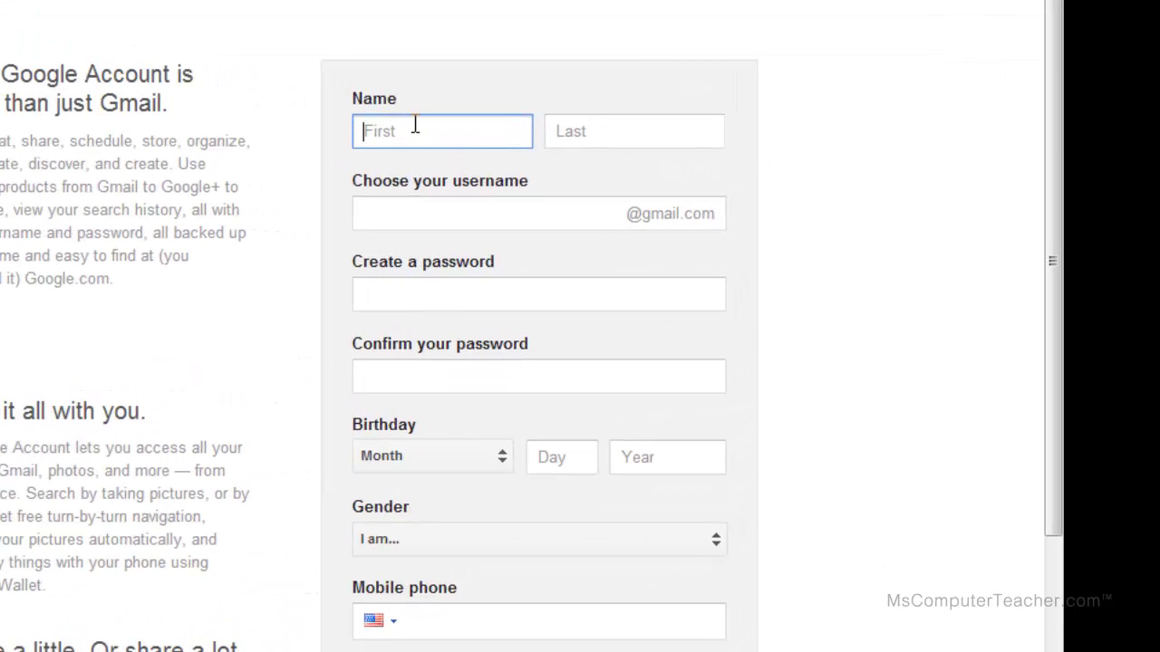
Enter the user's first and last name and a first username choice, which is flagged as taken.
key("Tab")
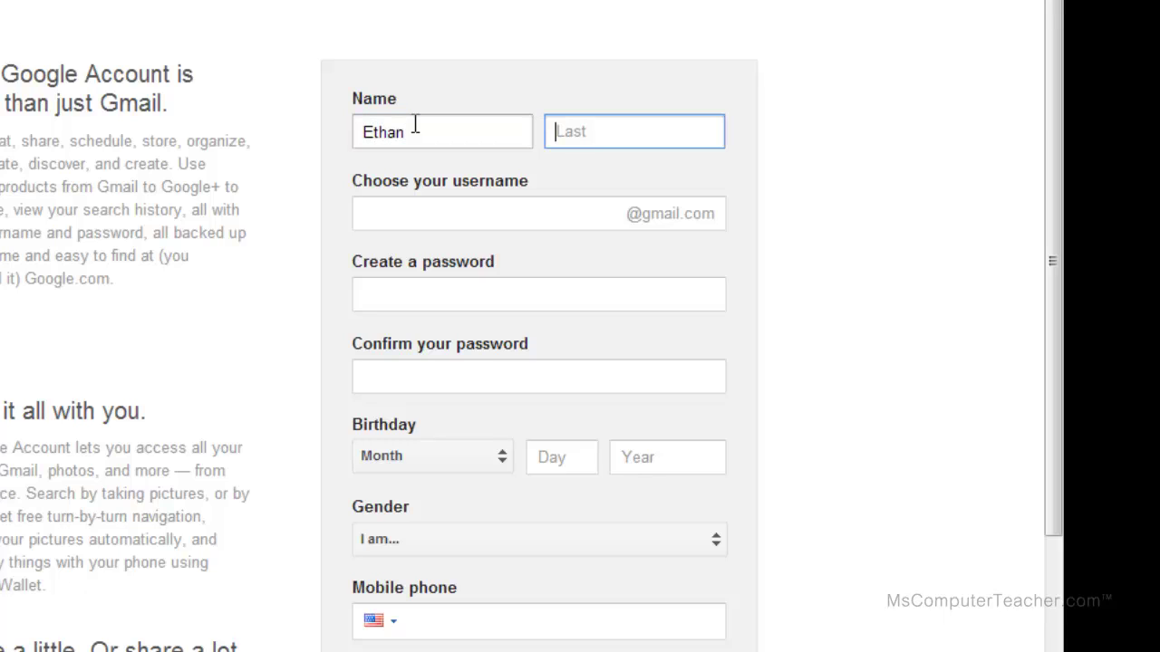
left_click(426, 201)
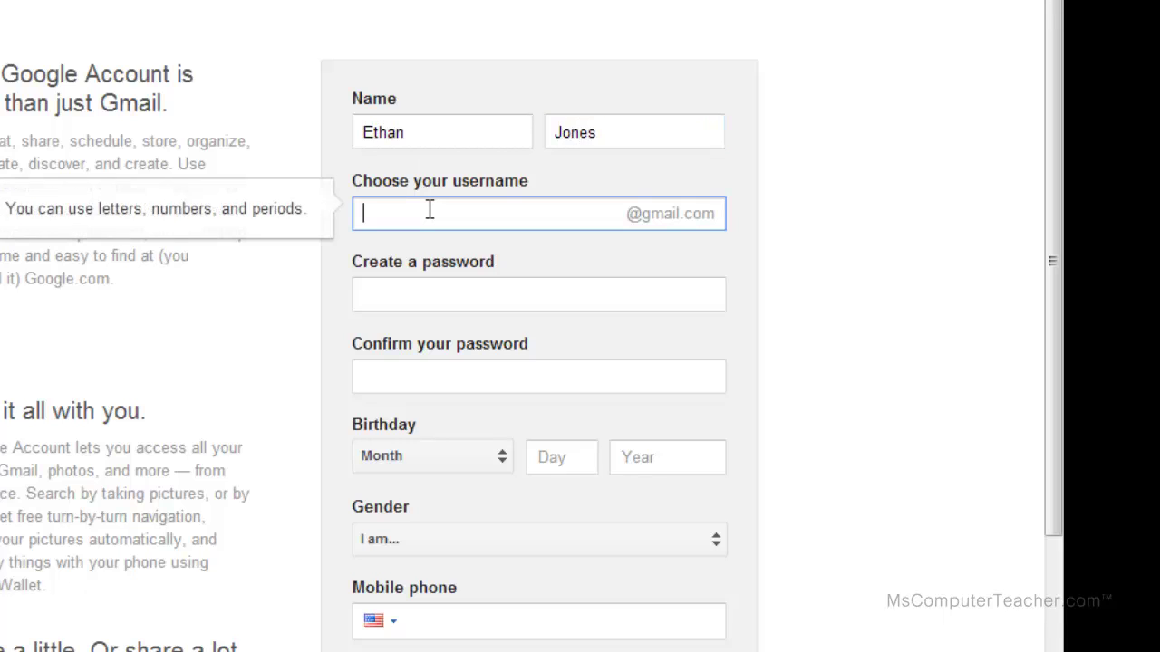
left_click(436, 294)
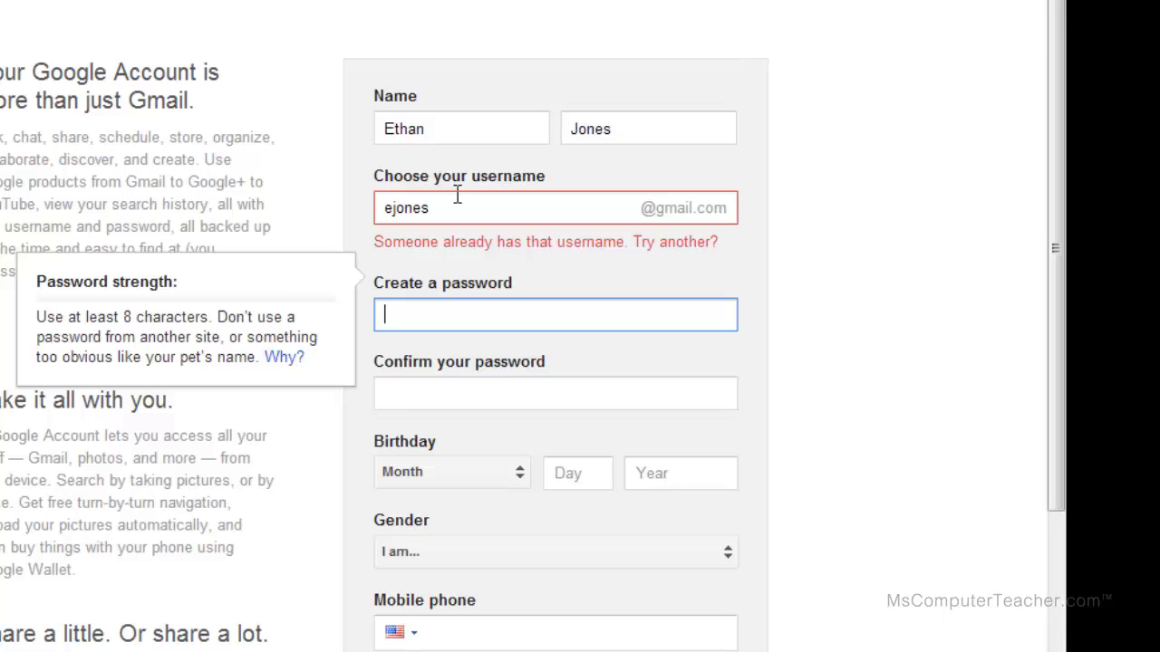
Replace the taken username with two alternative usernames, both rejected as already taken.
left_click(449, 208)
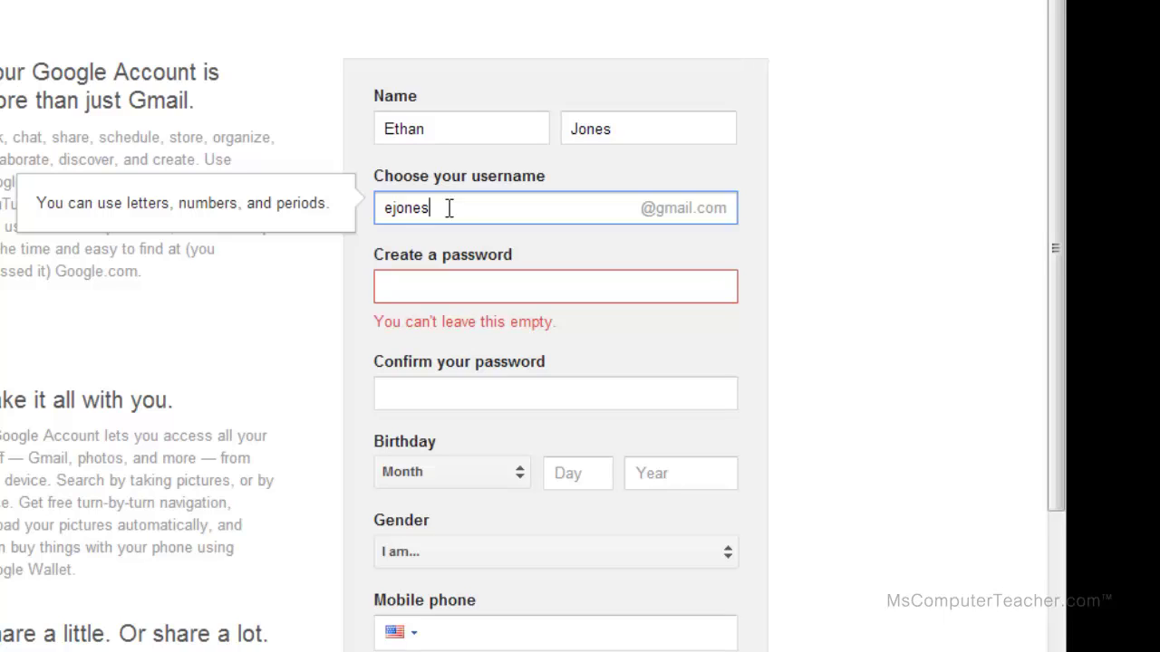
key("BackSpace")
key("BackSpace")
key("BackSpace")
key("BackSpace")
key("BackSpace")
left_click(536, 237)
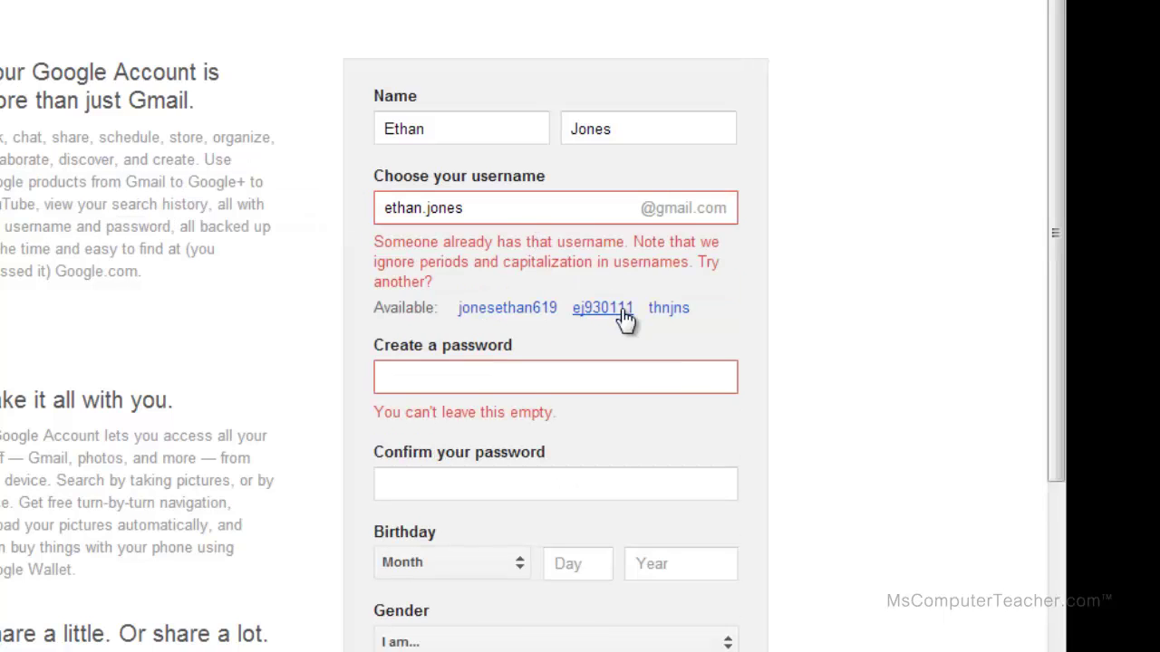
left_click_drag(464, 207, 350, 206)
key("BackSpace")
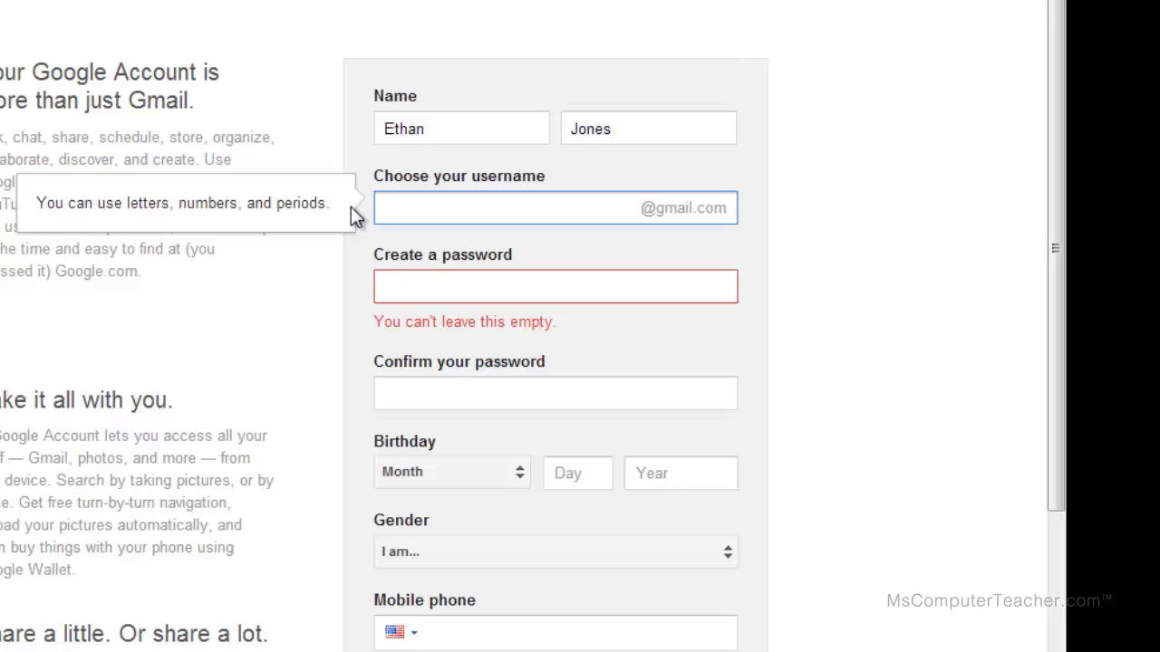
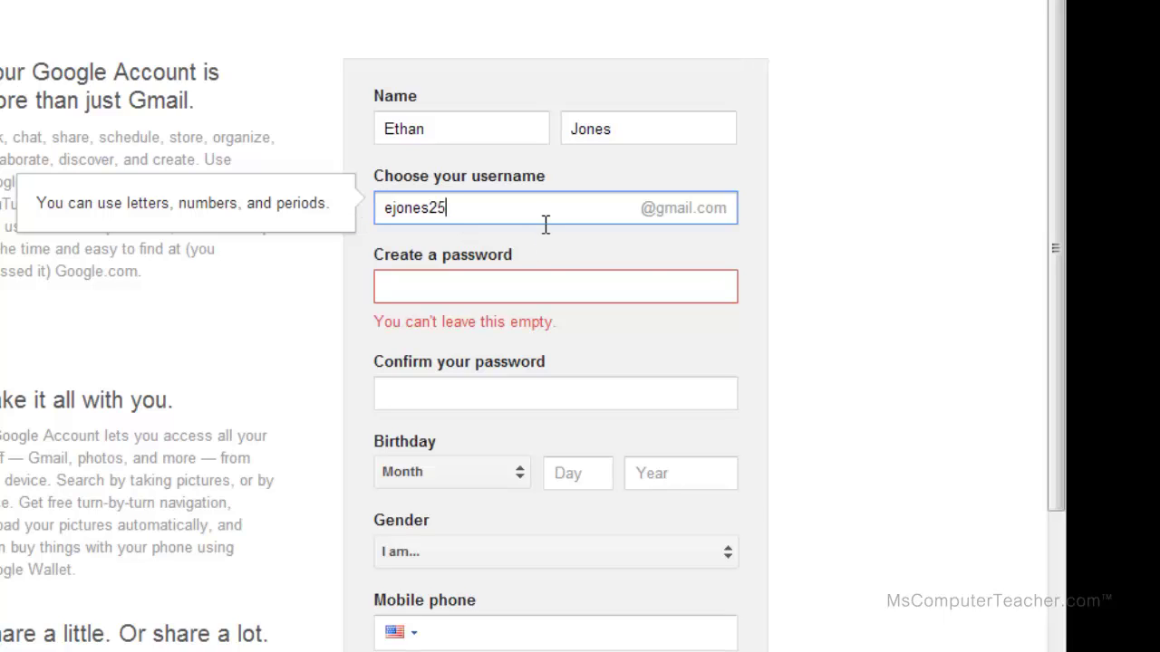
left_click(545, 243)
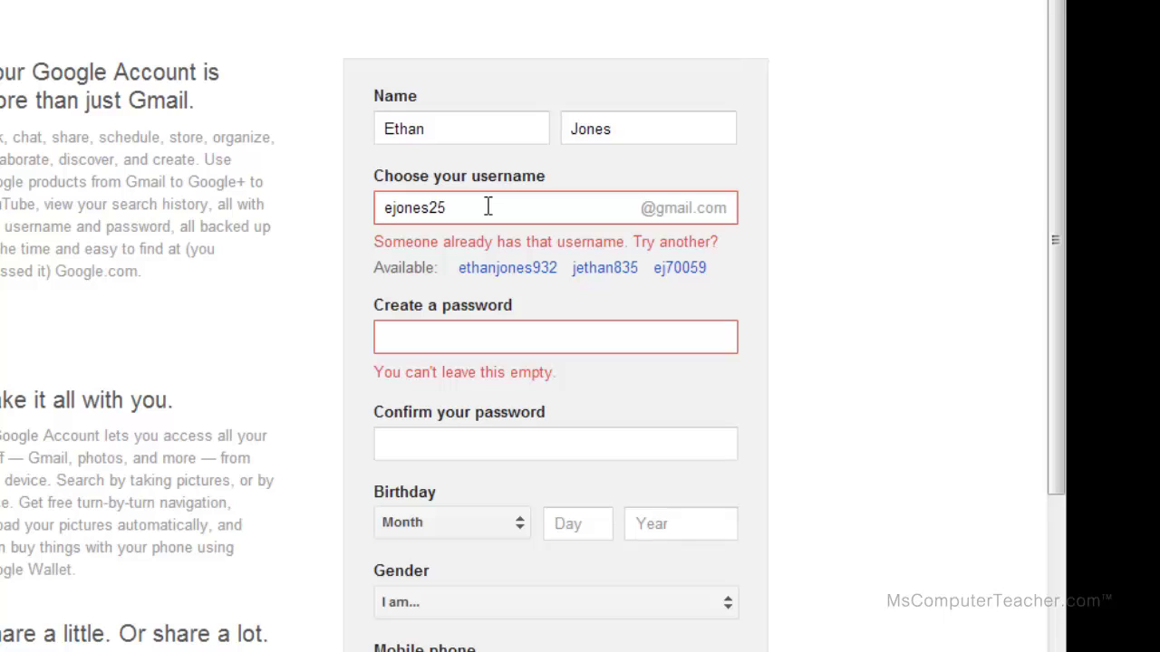
Enter a longer school-style username that is accepted without a taken warning.
left_click_drag(487, 206, 353, 203)
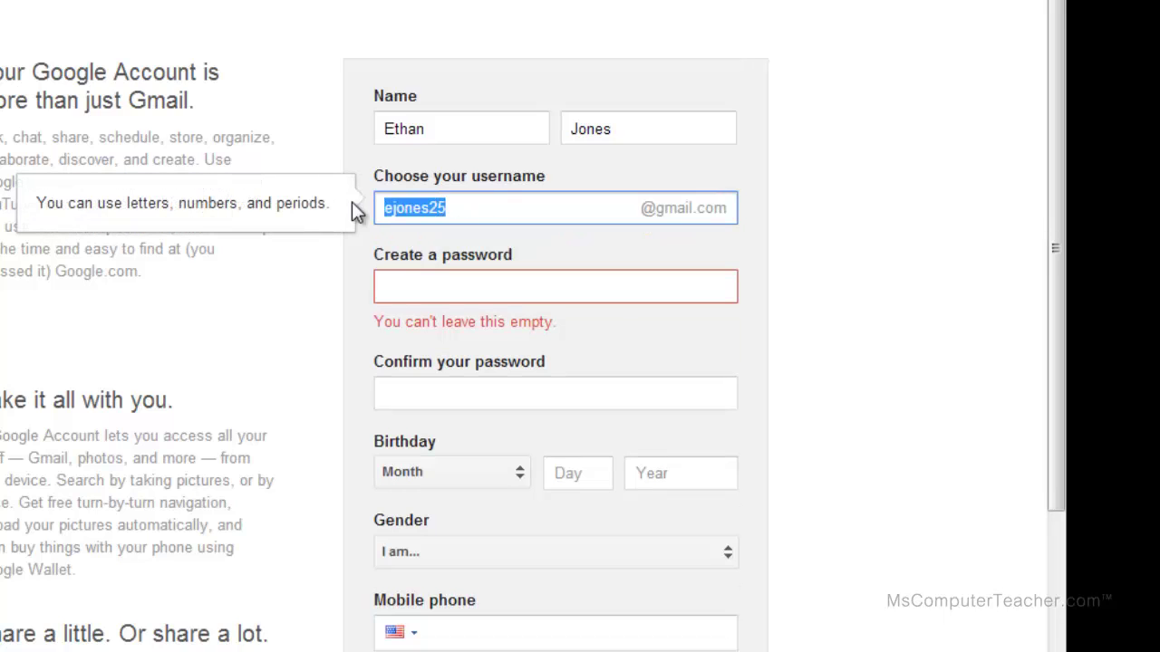
key("BackSpace")
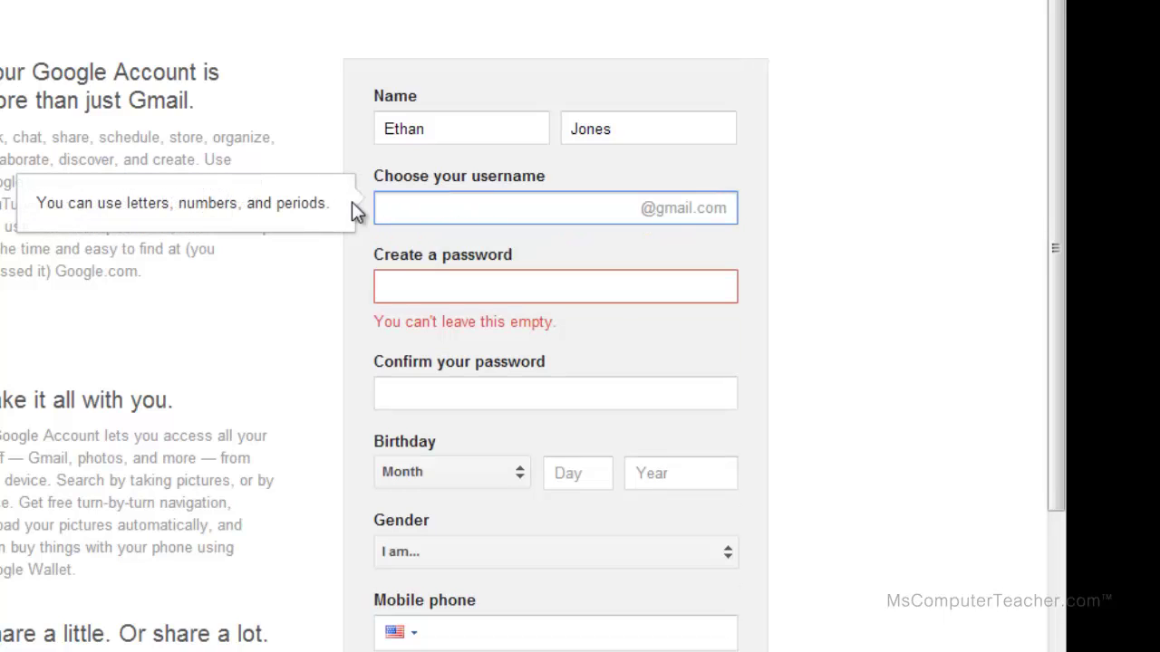
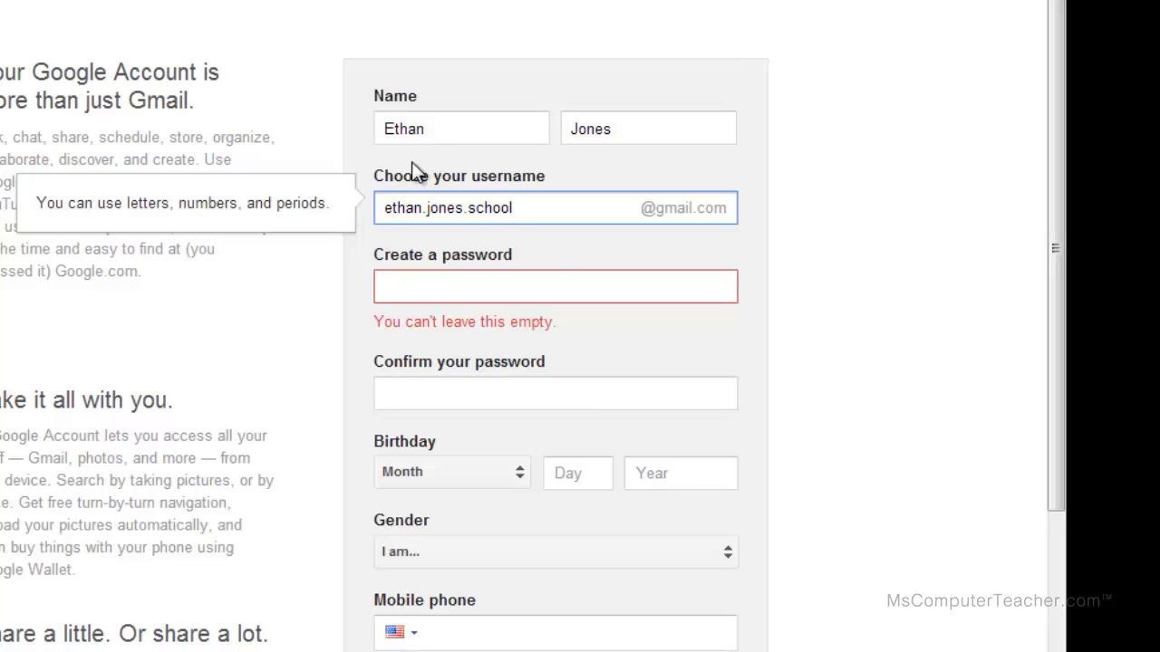
left_click(553, 247)
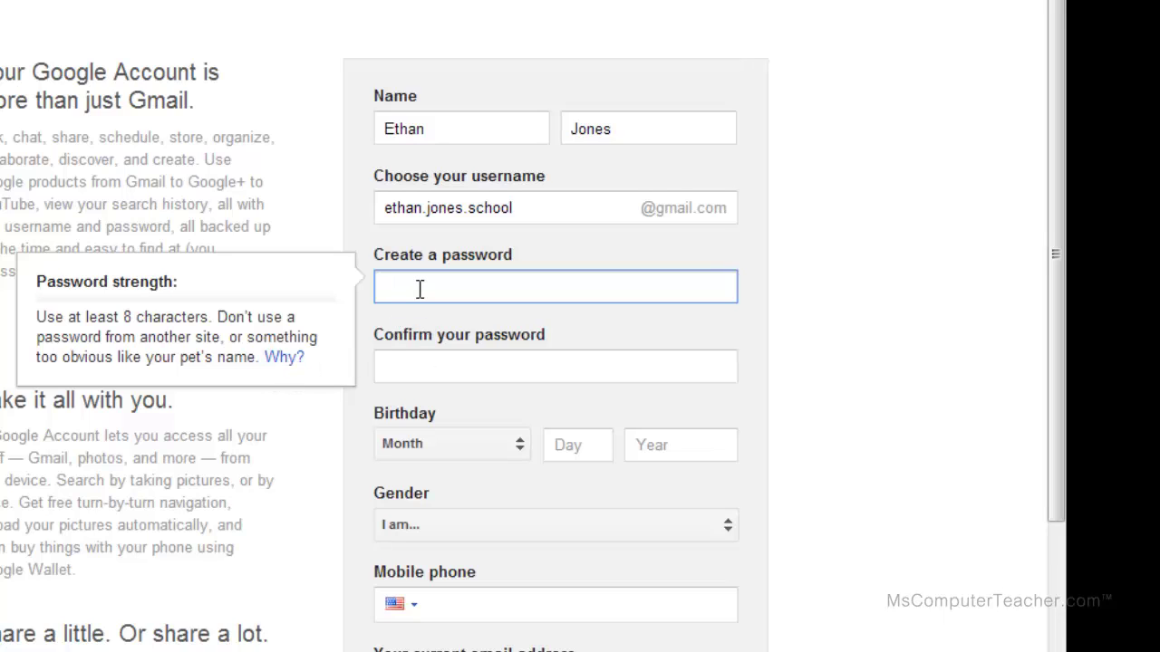
type("p")
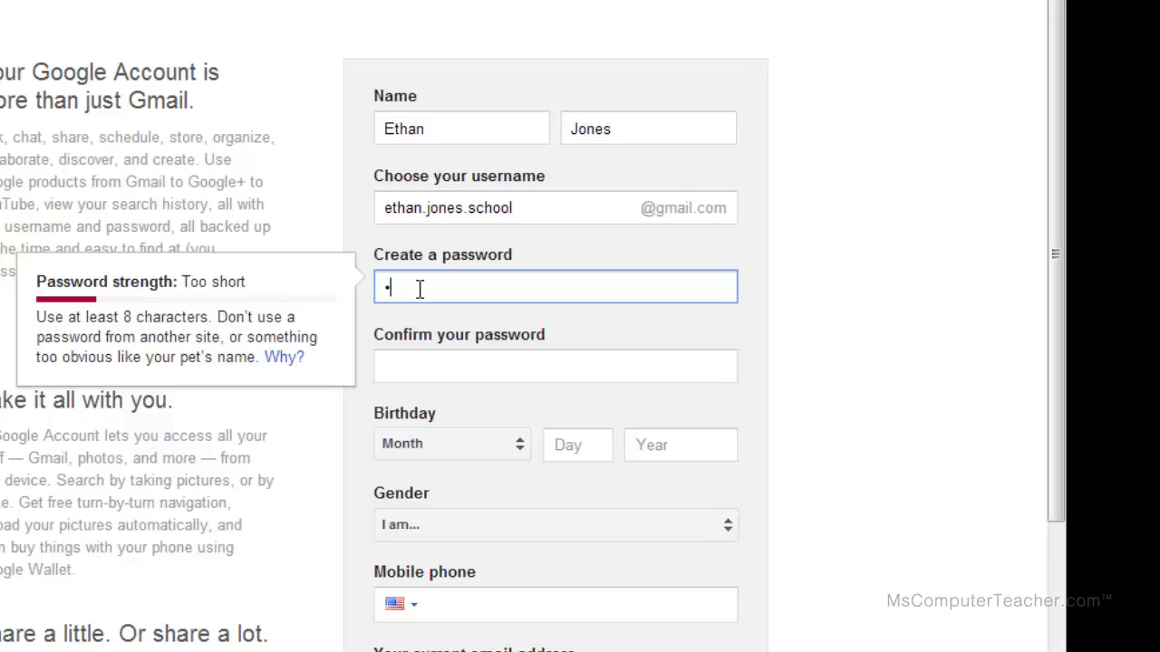
type("assword12")
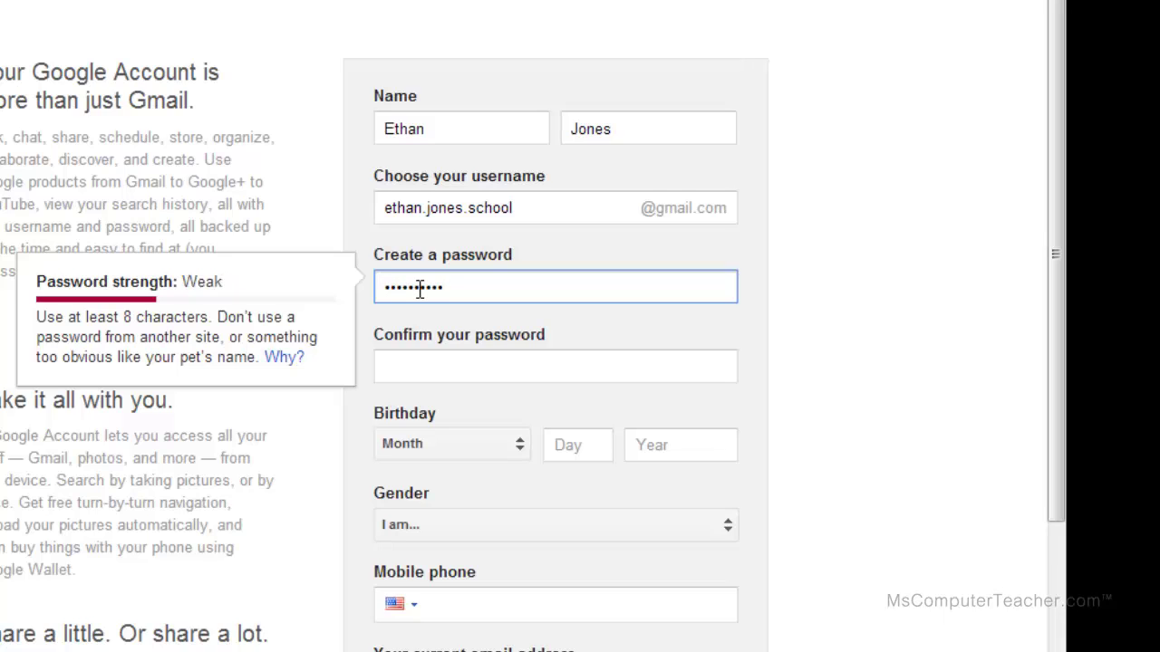
type("34")
key("Tab")
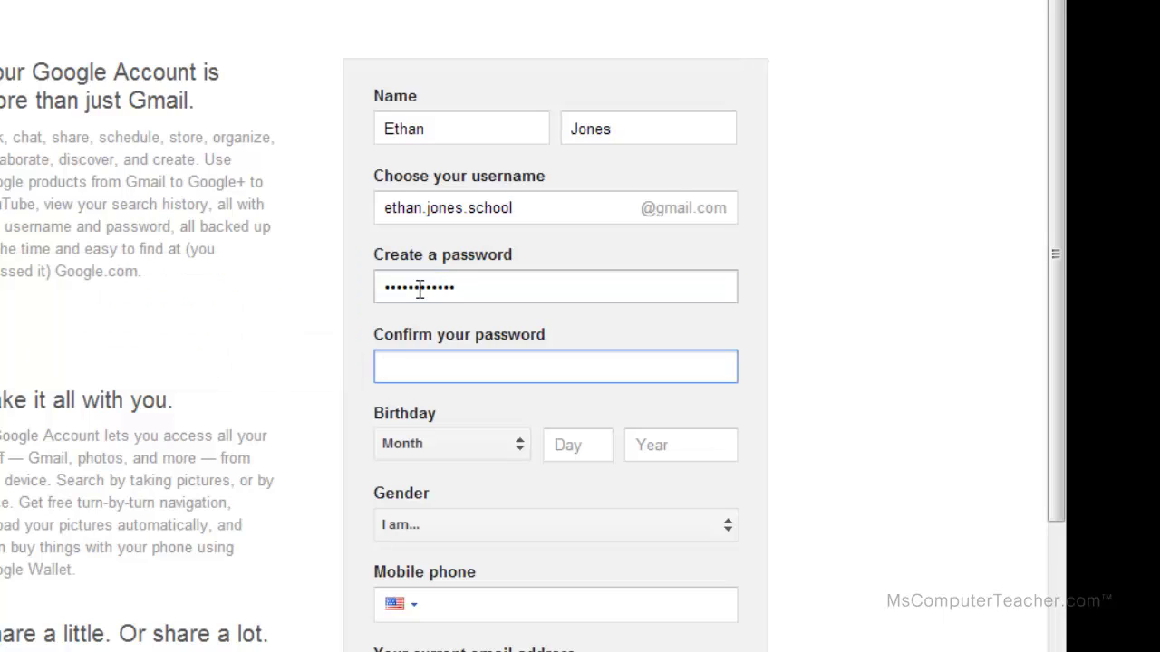
type("password1234")
left_click(521, 453)
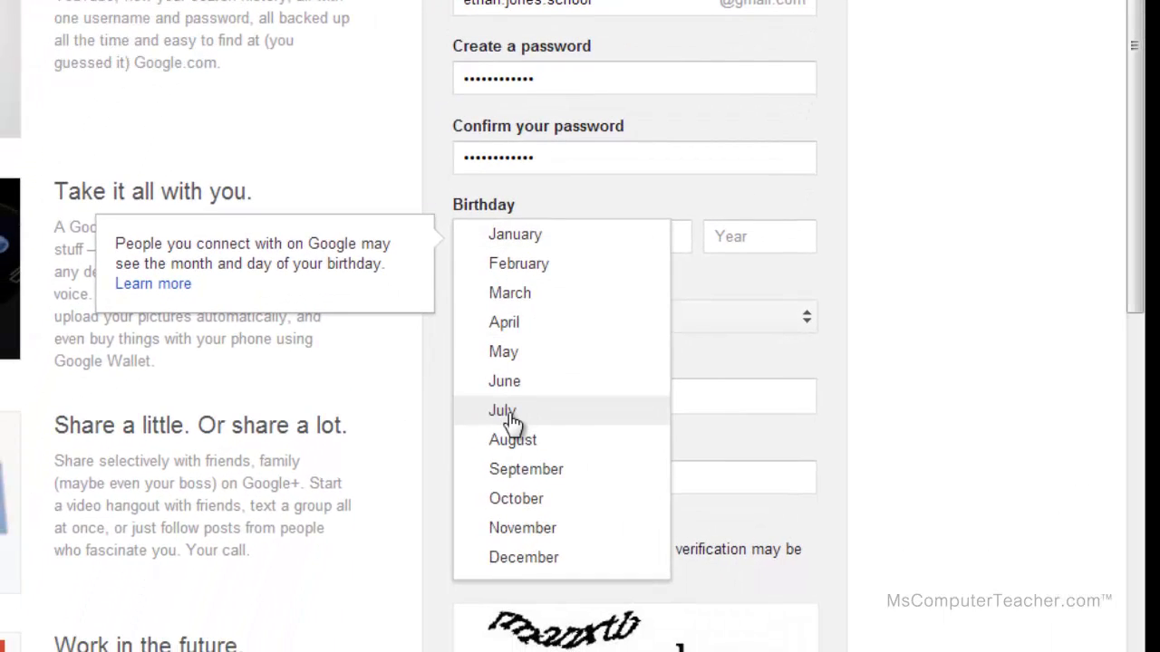
left_click(508, 412)
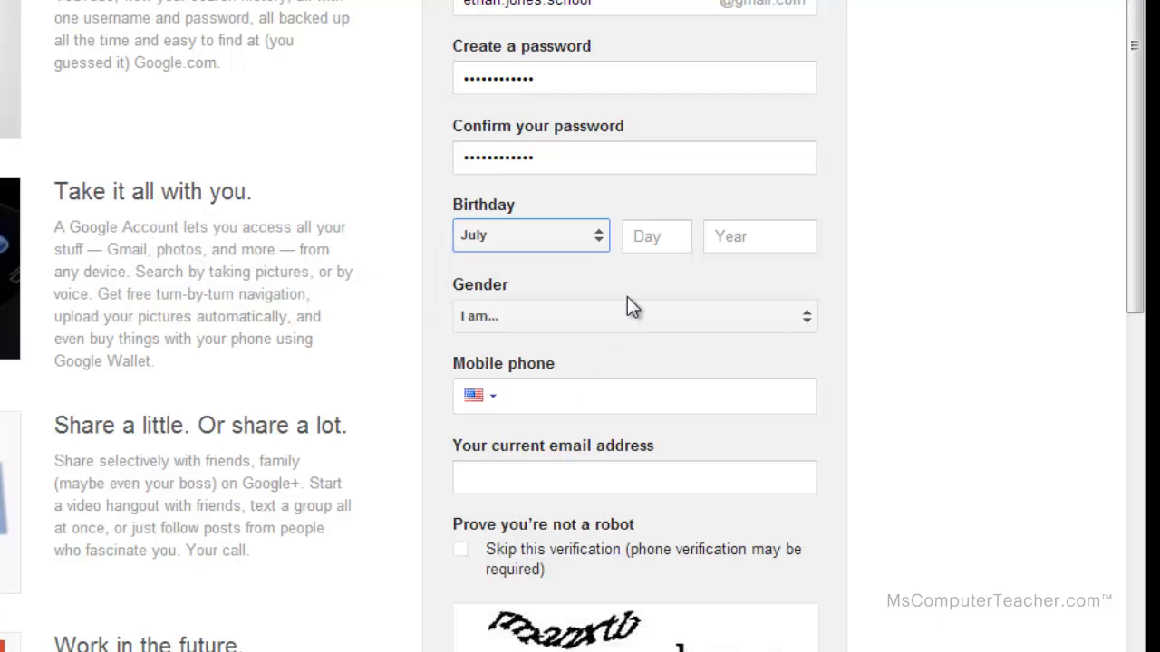
left_click(677, 238)
type("30")
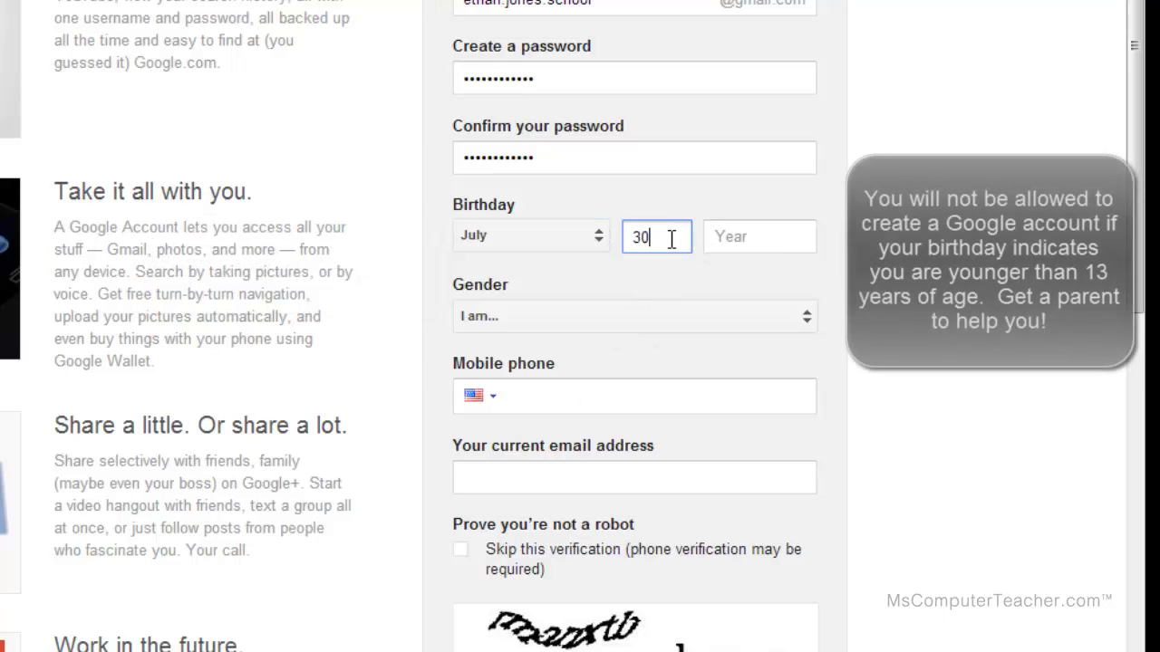
left_click(764, 231)
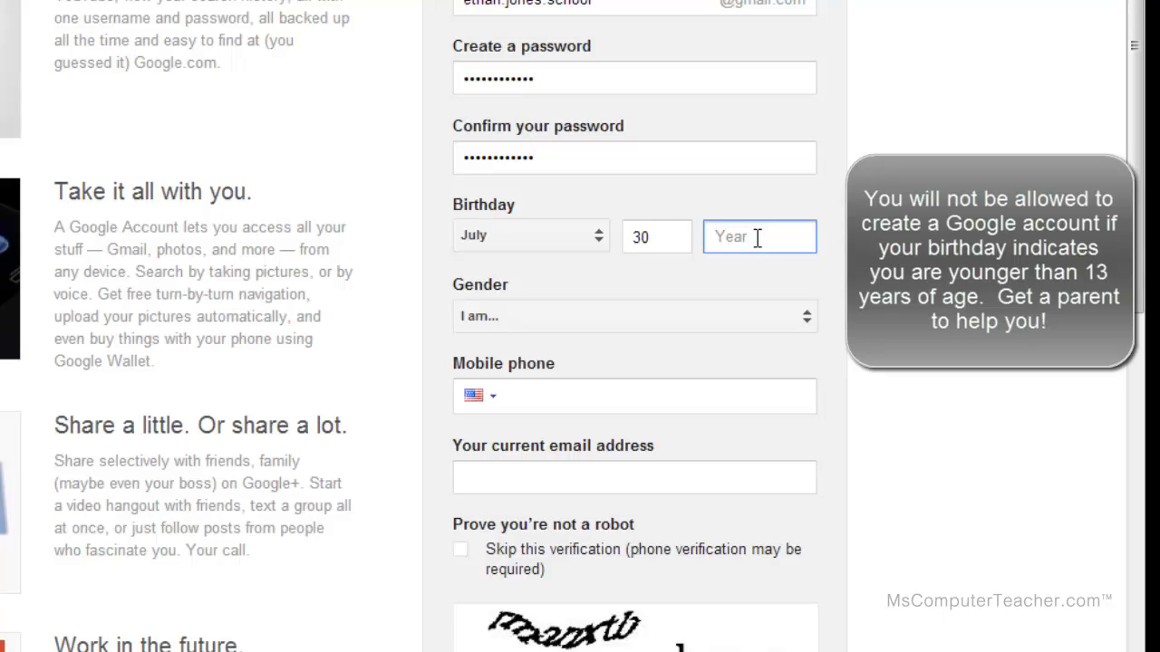
type("1999")
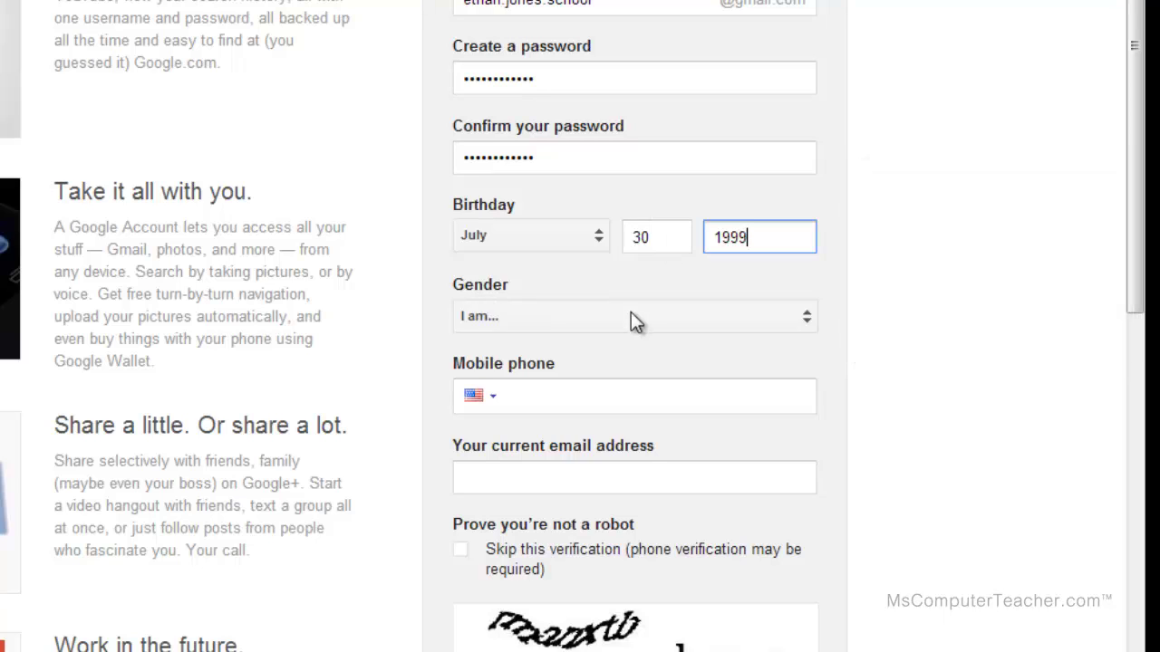
left_click(804, 317)
left_click(520, 344)
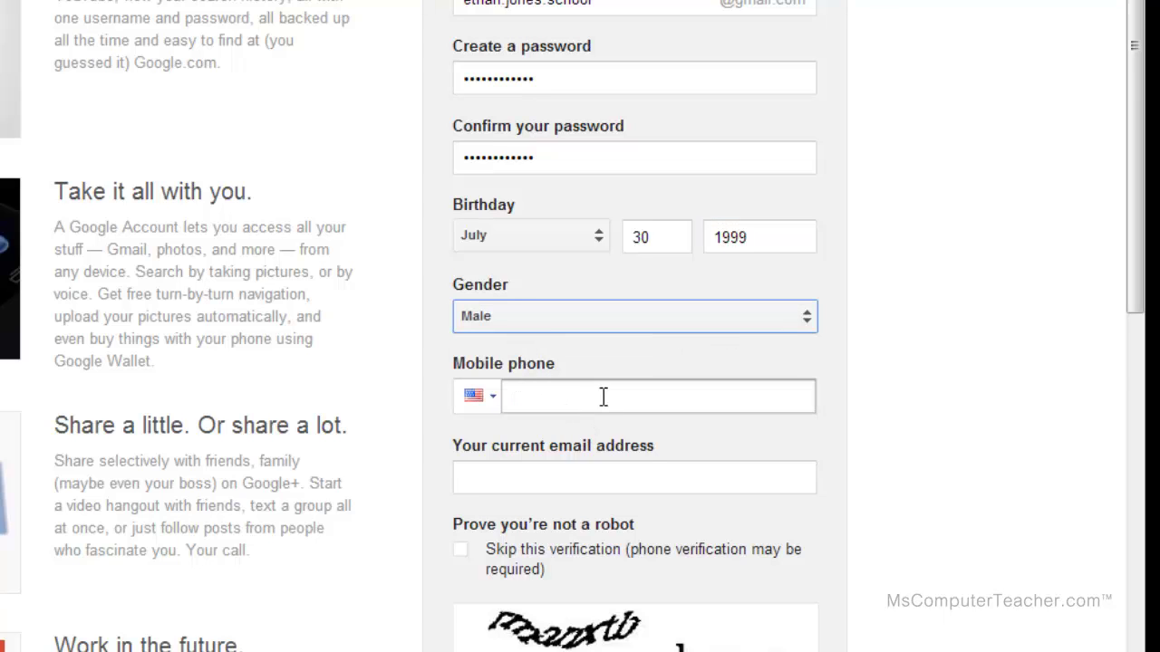
Leave the phone and current email fields blank and answer a refreshed captcha's two words.
scroll(602, 397, "down", 1)
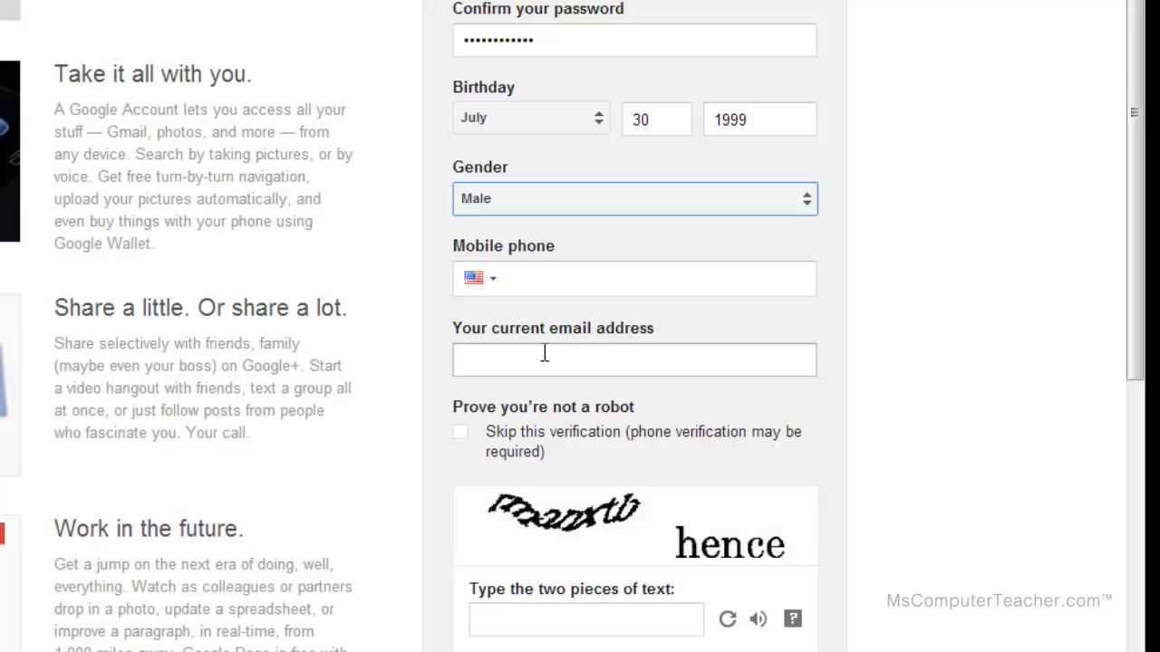
left_click(537, 285)
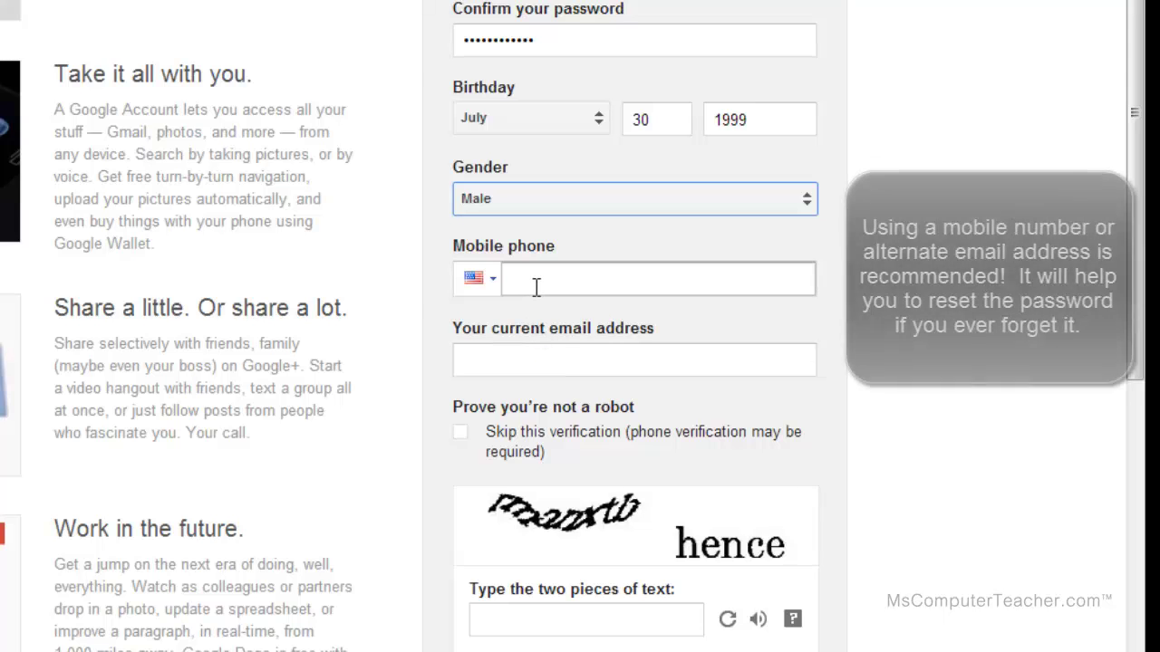
left_click(577, 354)
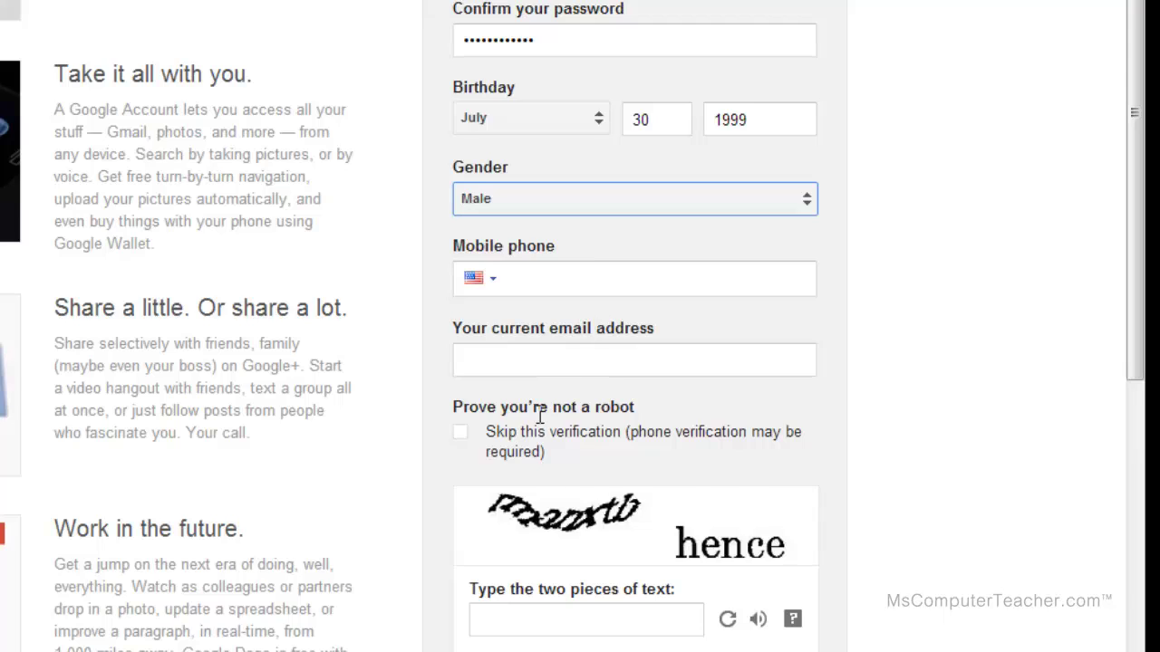
scroll(534, 384, "down", 2)
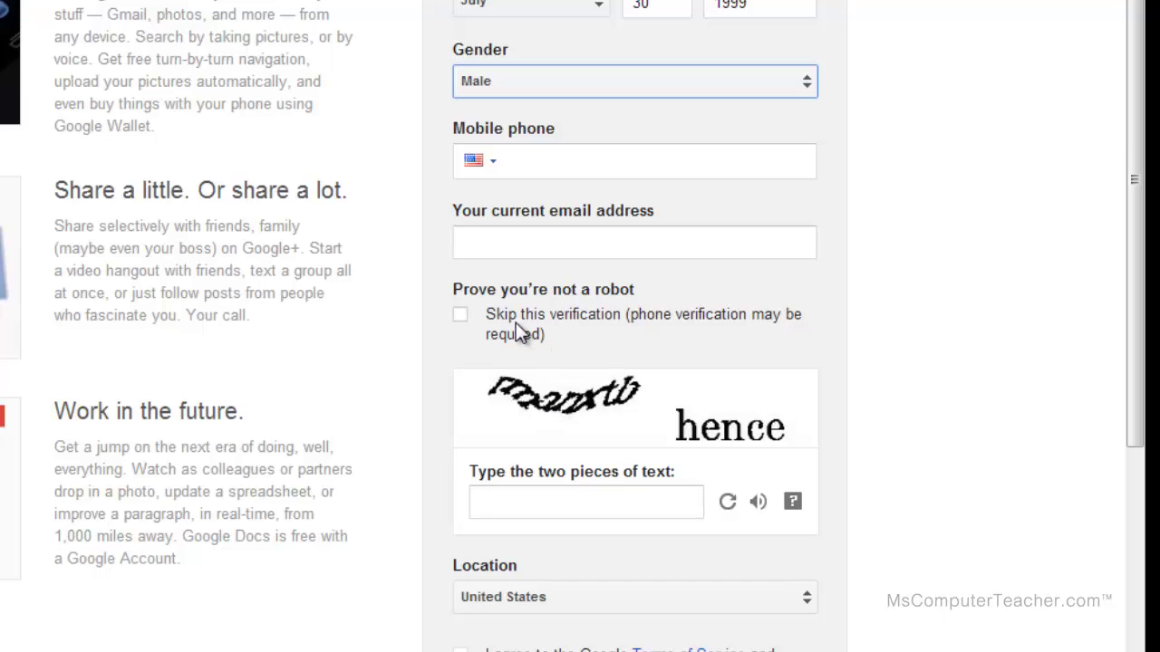
left_click(581, 496)
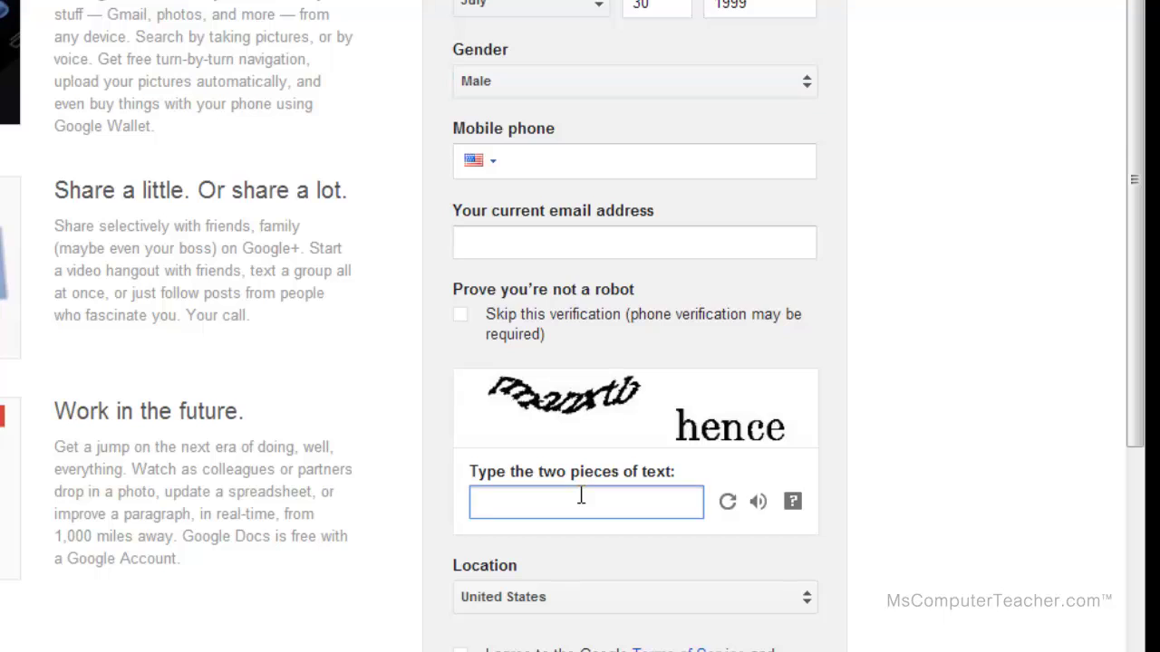
left_click(729, 507)
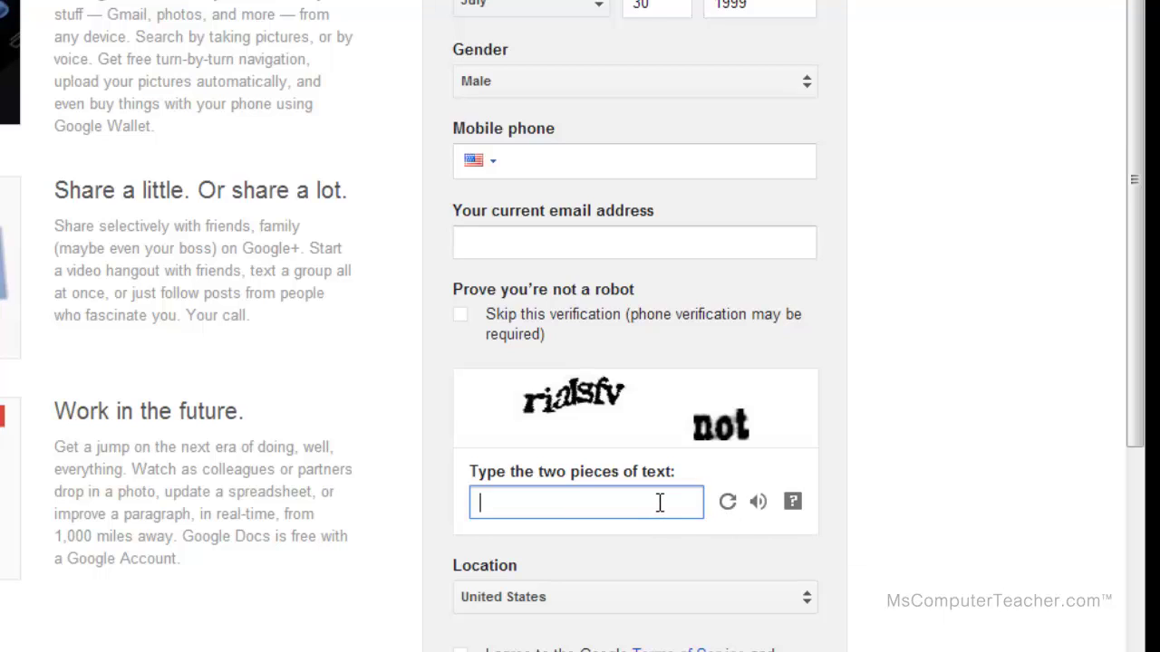
type("rialsfv not")
Accept the Terms of Service, opt out of ad personalization, and submit the form.
scroll(668, 505, "down", 1)
left_click(498, 537)
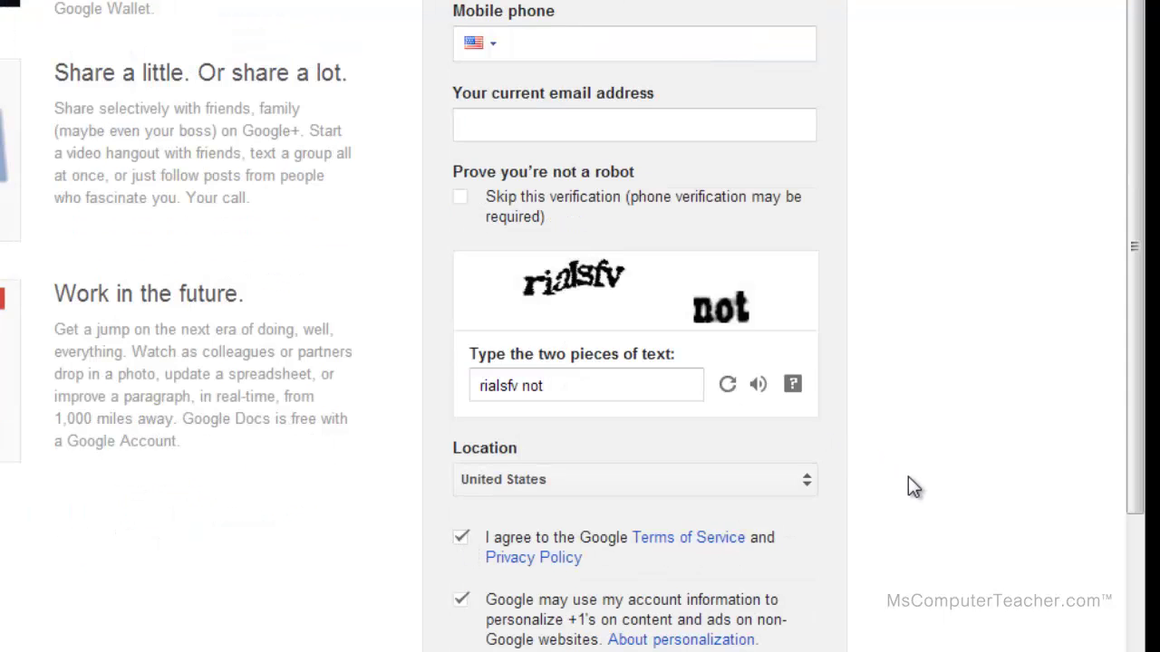
scroll(900, 490, "down", 2)
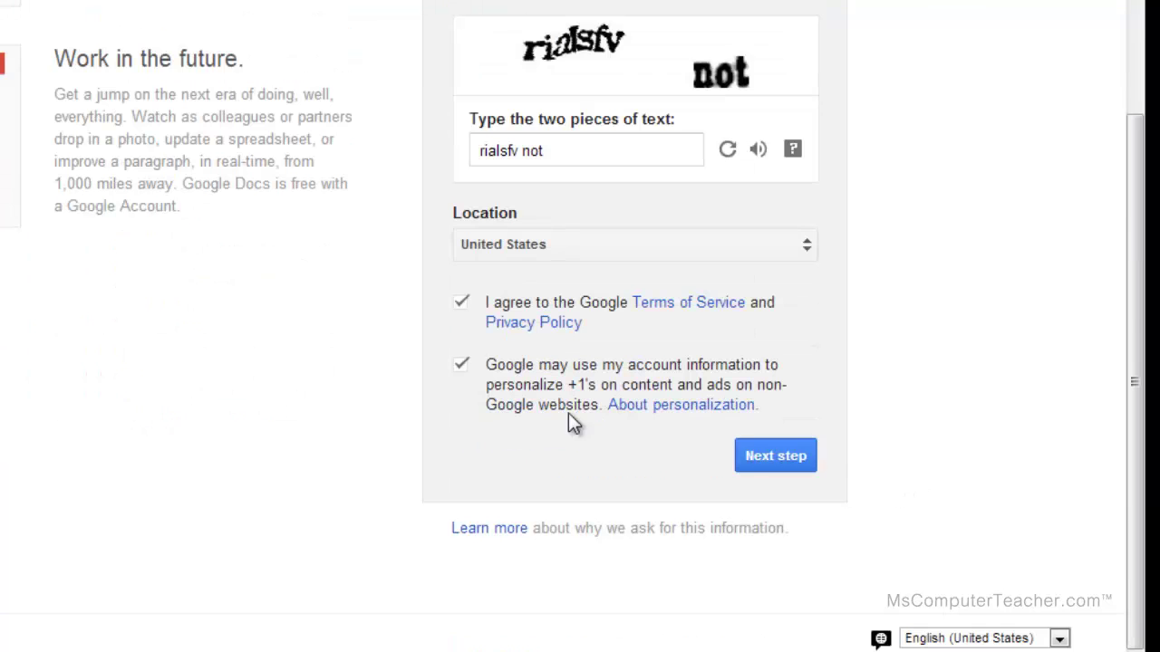
left_click(460, 367)
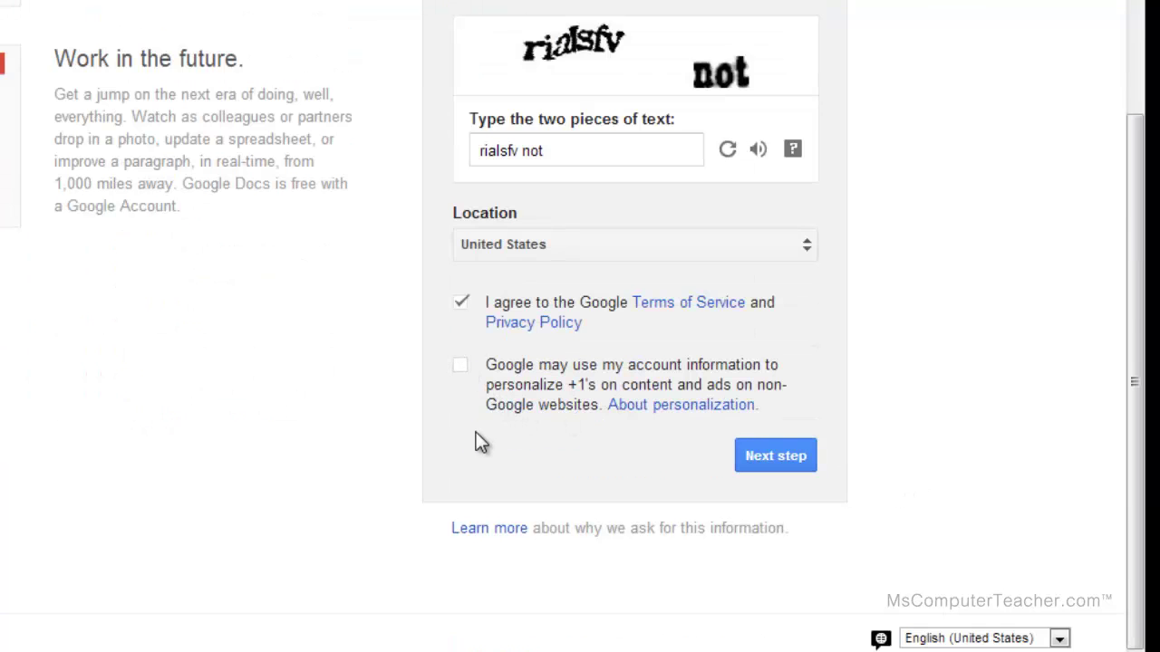
left_click(788, 456)
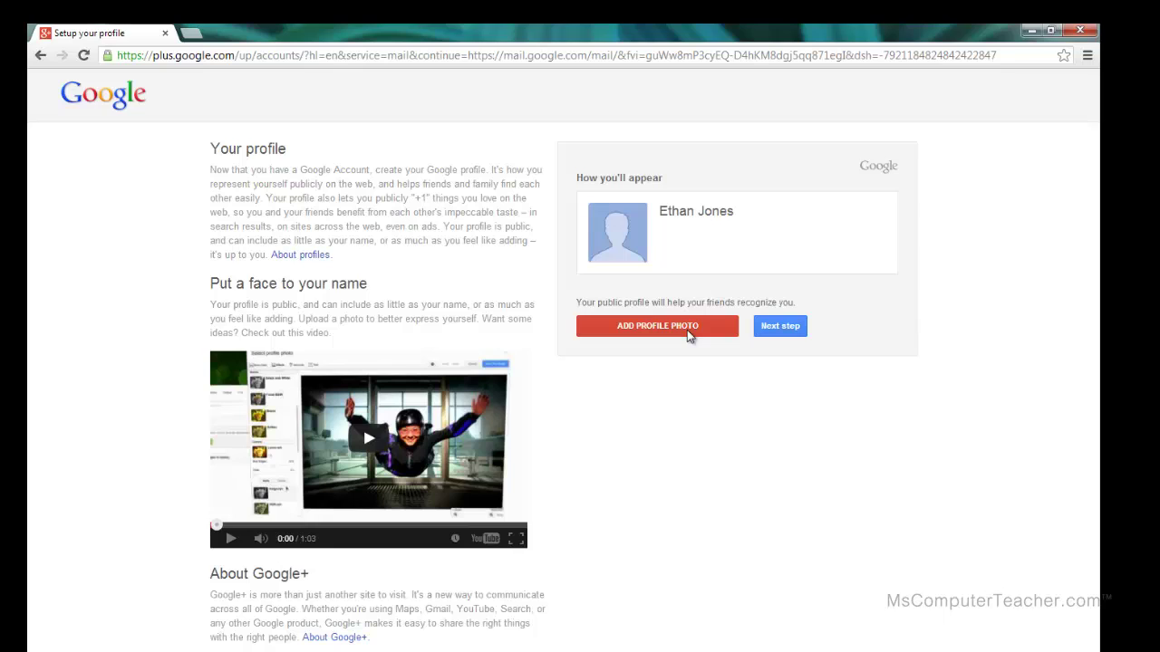
Continue past the profile setup page without adding a profile photo.
left_click(785, 332)
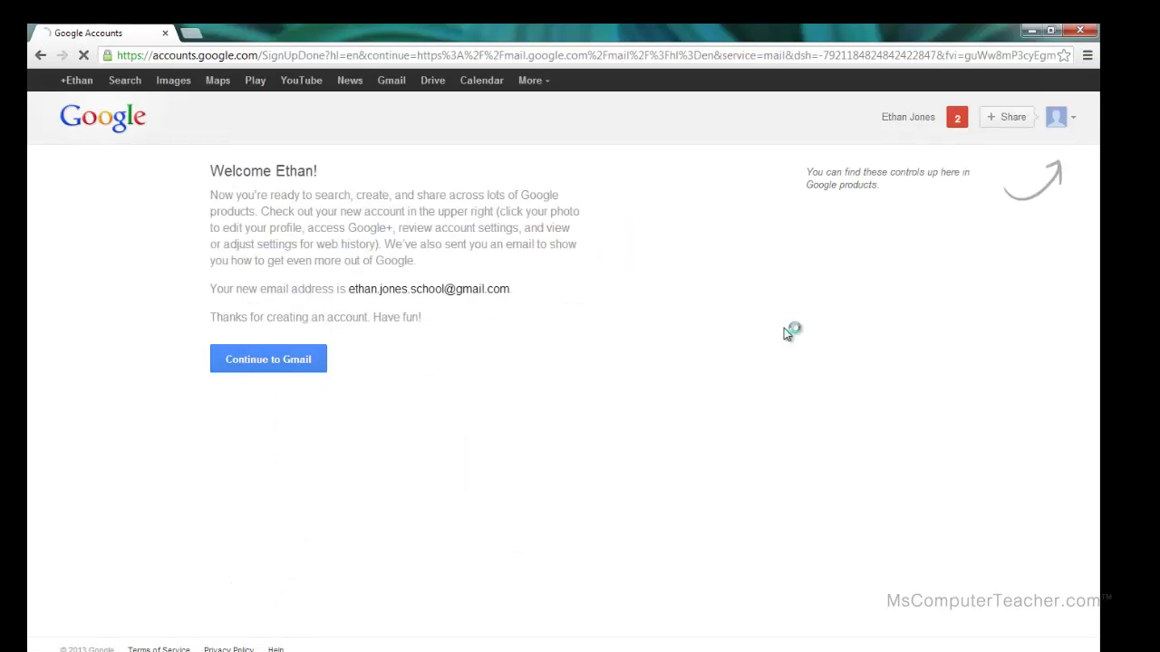
Continue to the Gmail inbox and close the Welcome tour dialog.
left_click(285, 361)
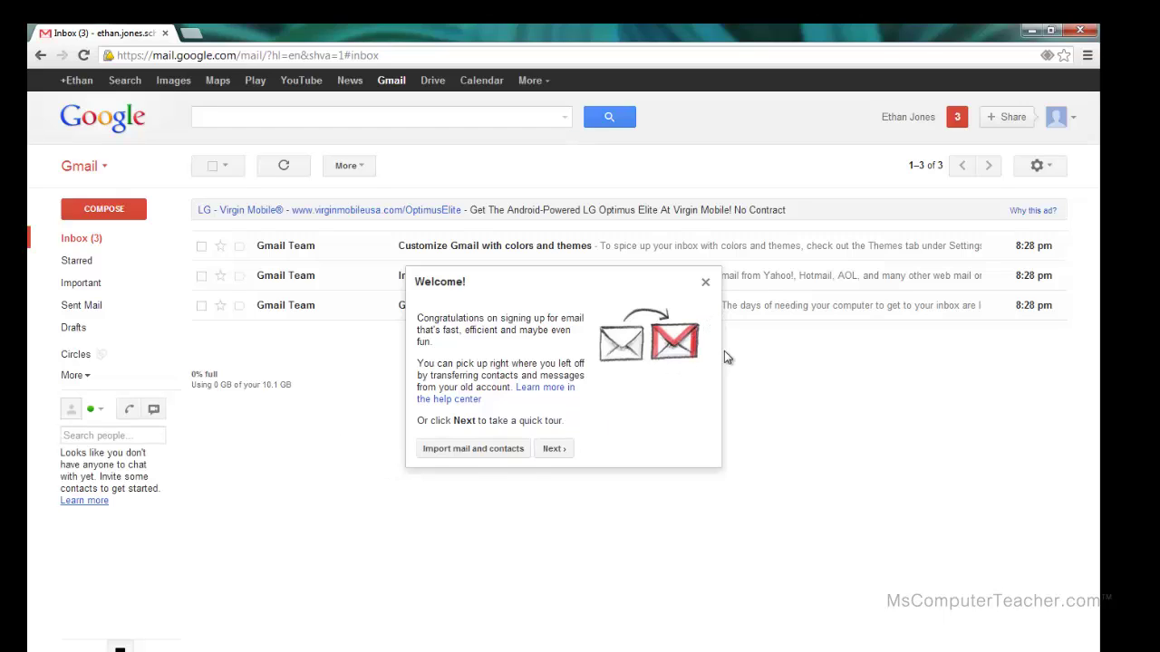
left_click(706, 285)
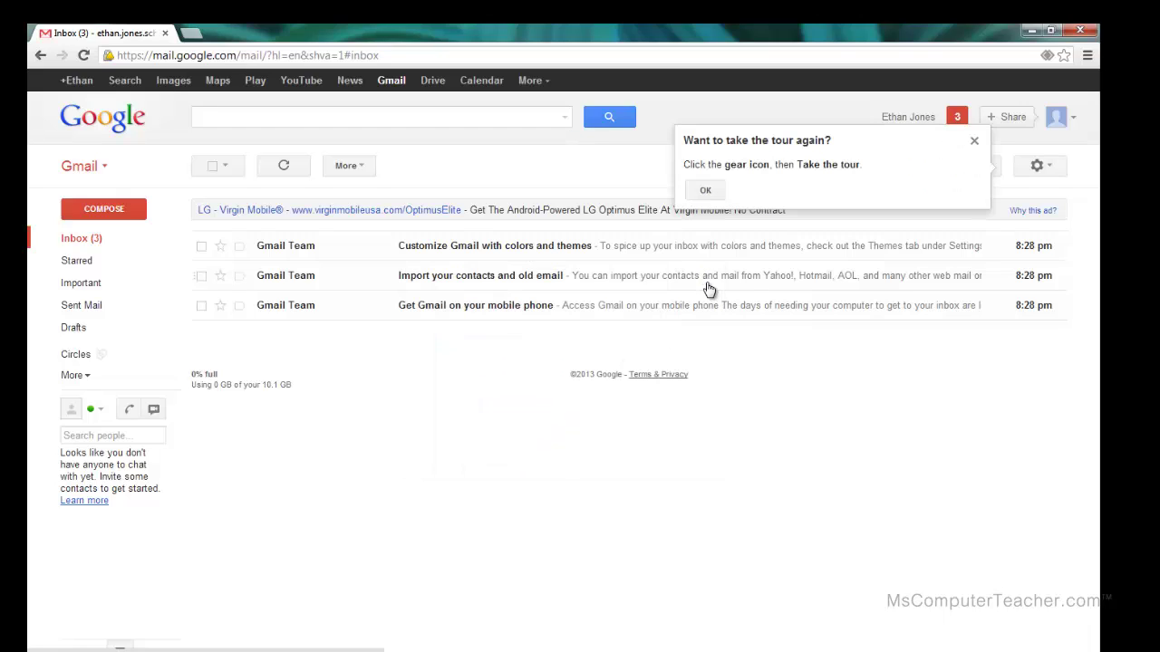